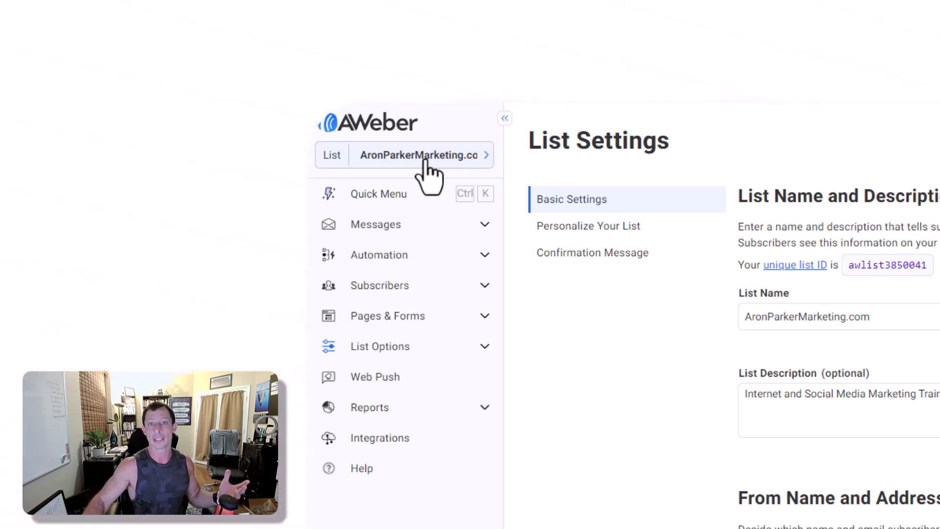
Open the management of email lists and start creating a new list
click(425, 161)
drag(739, 266, 737, 478)
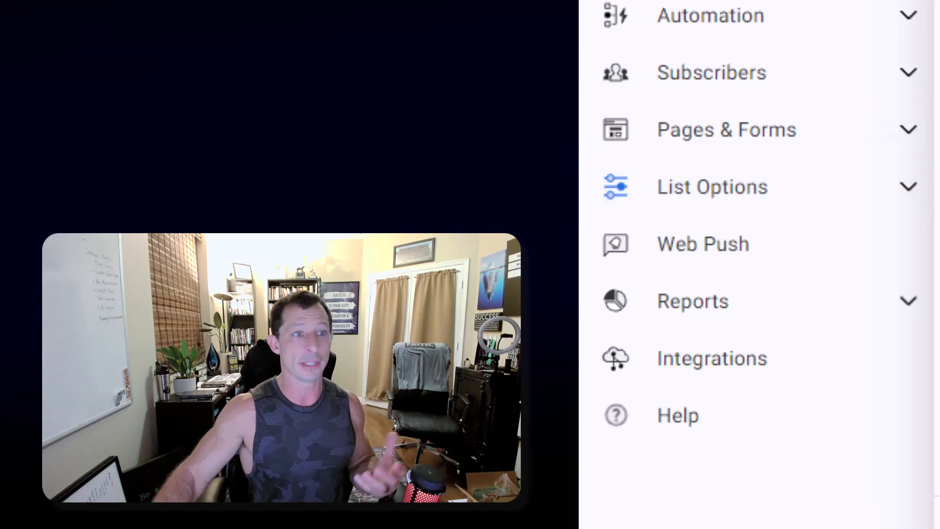
click(561, 30)
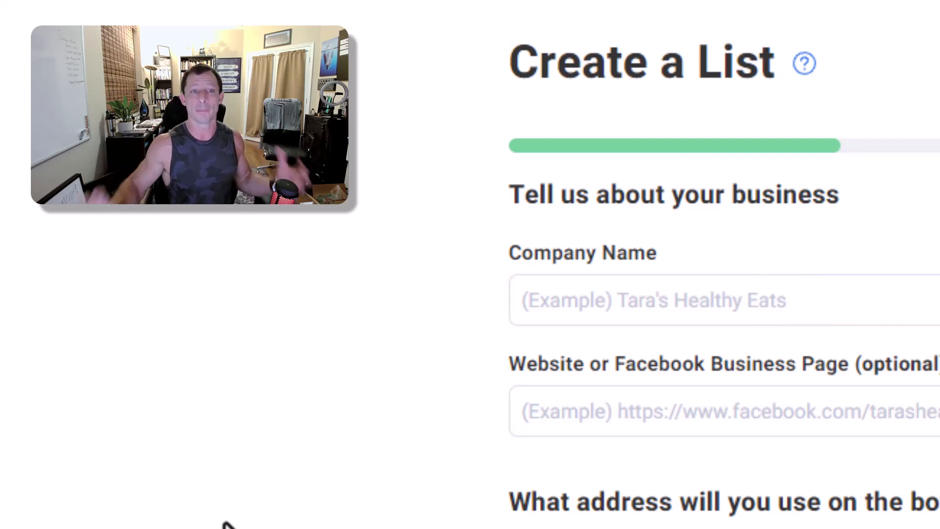
Go through the new list's company, address, description and sender details up to the confirmation message
click(628, 251)
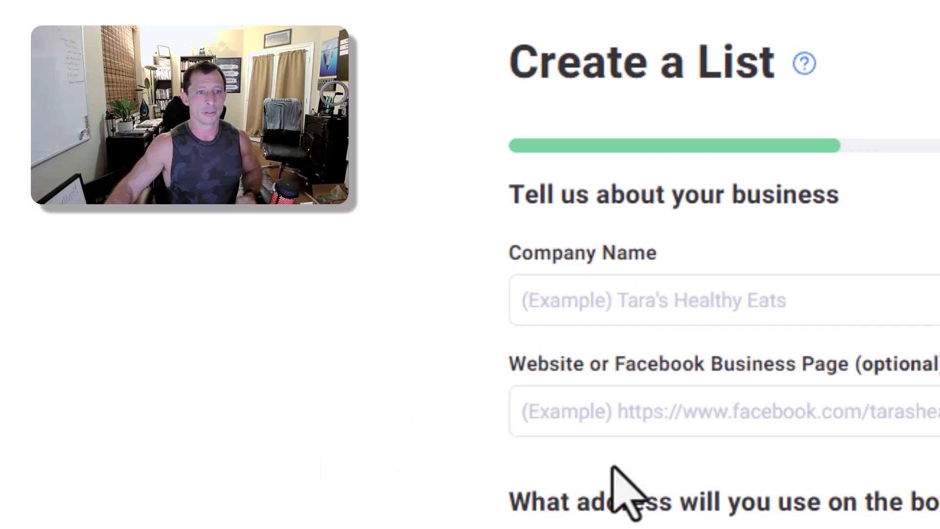
click(823, 367)
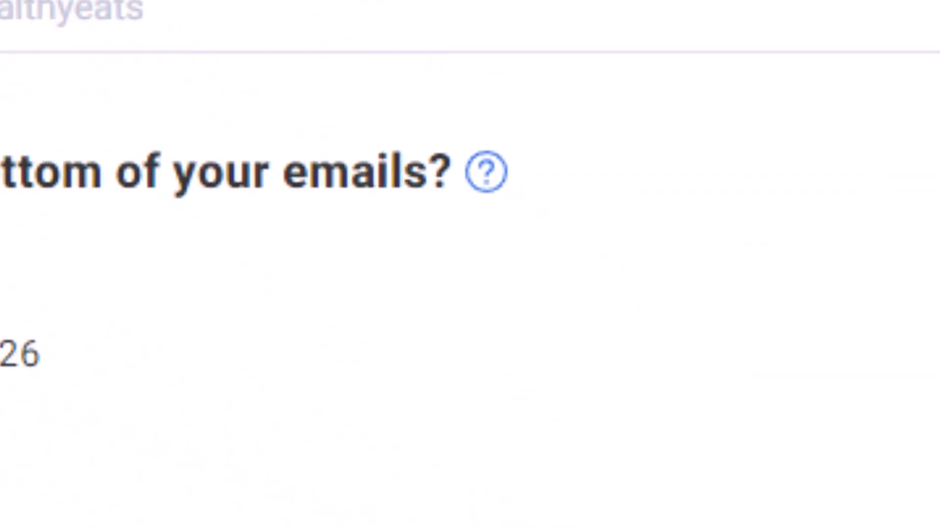
mouse_move(486, 178)
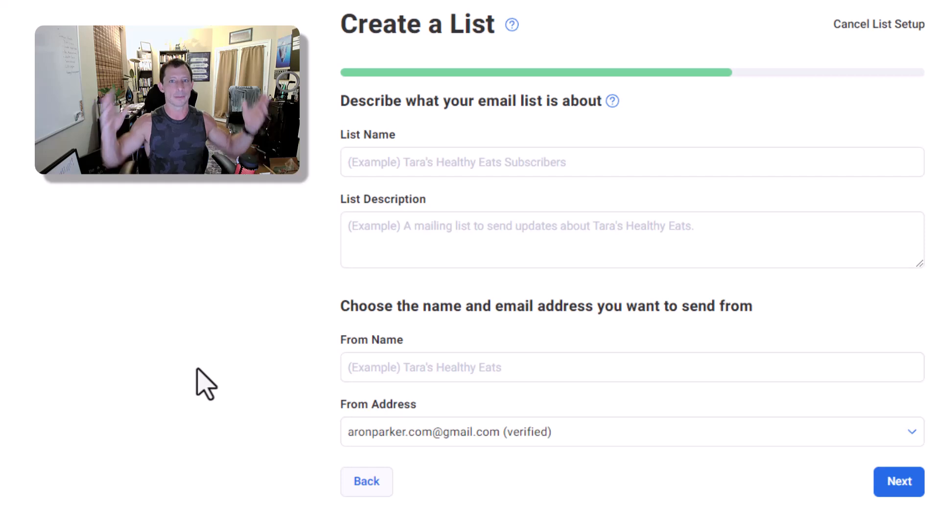
click(374, 365)
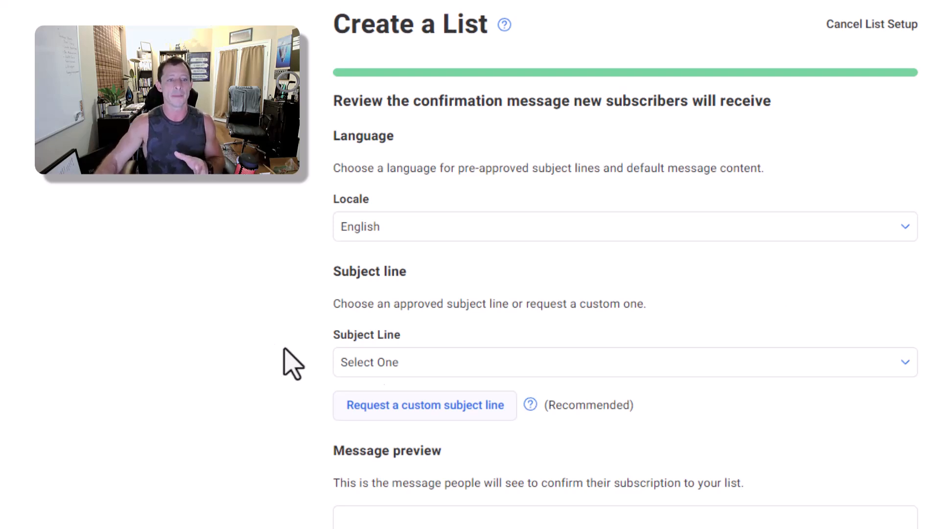
Choose "Response Required: Please confirm your request for information." as the confirmation subject line and review the other approved subject lines
click(387, 365)
click(390, 387)
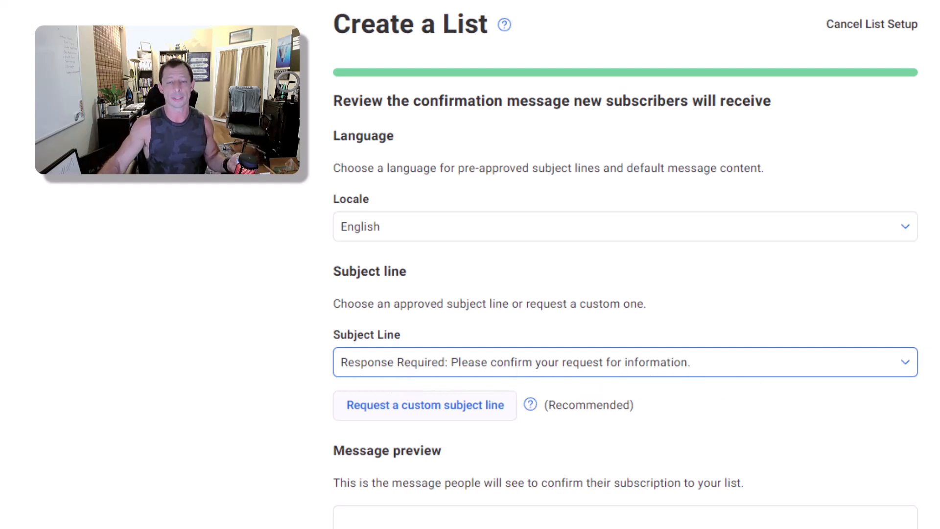
click(552, 365)
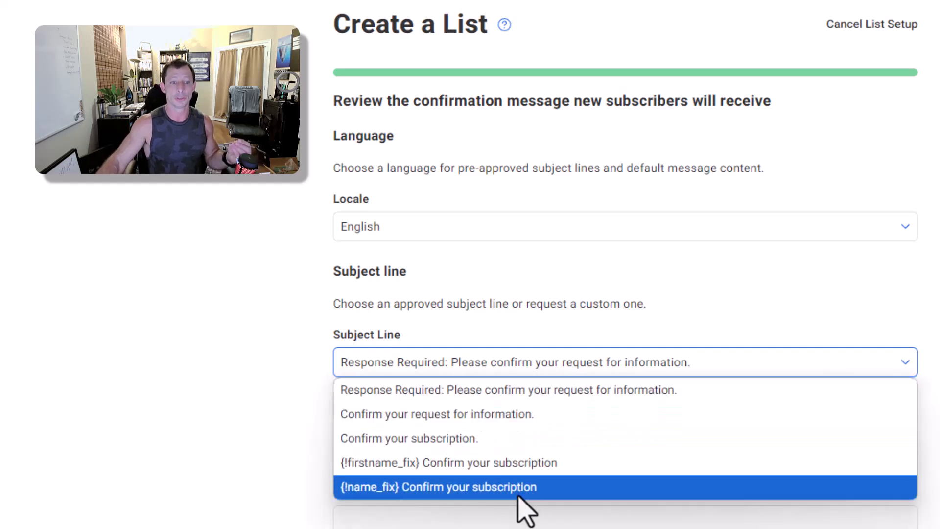
click(513, 526)
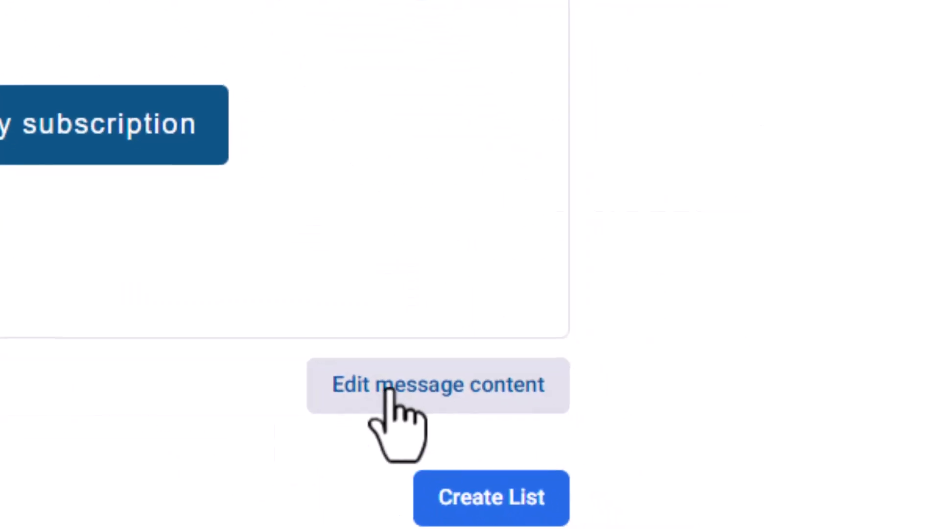
Edit the confirmation message header, replacing the {!listname} placeholder with "me", and finish the list setup
click(412, 390)
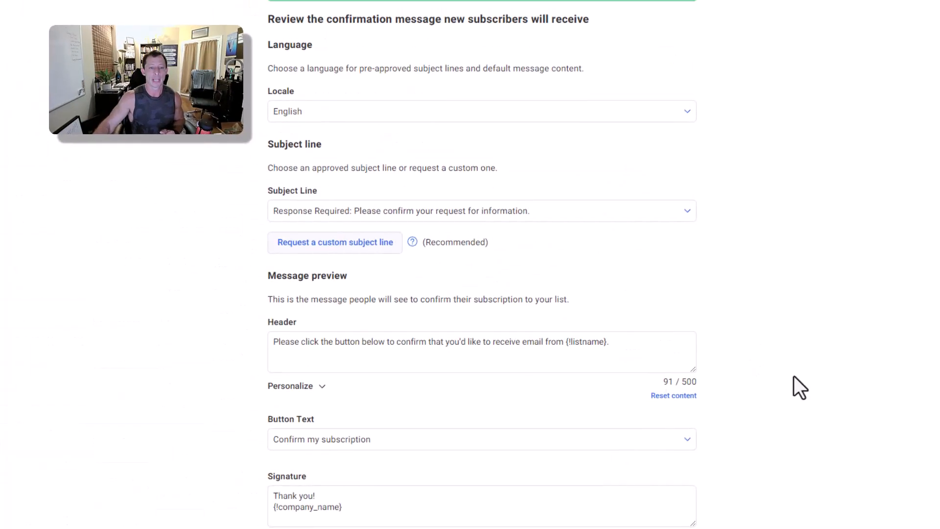
click(476, 345)
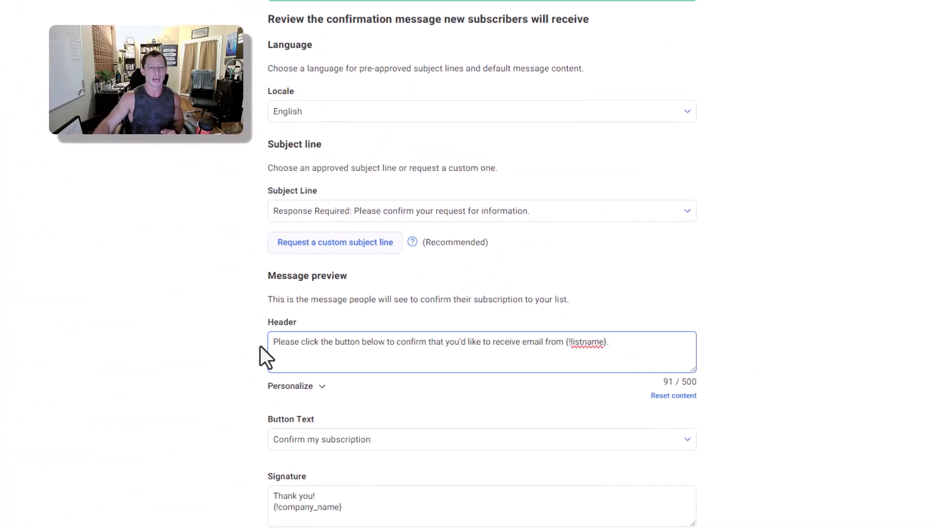
drag(623, 346, 564, 341)
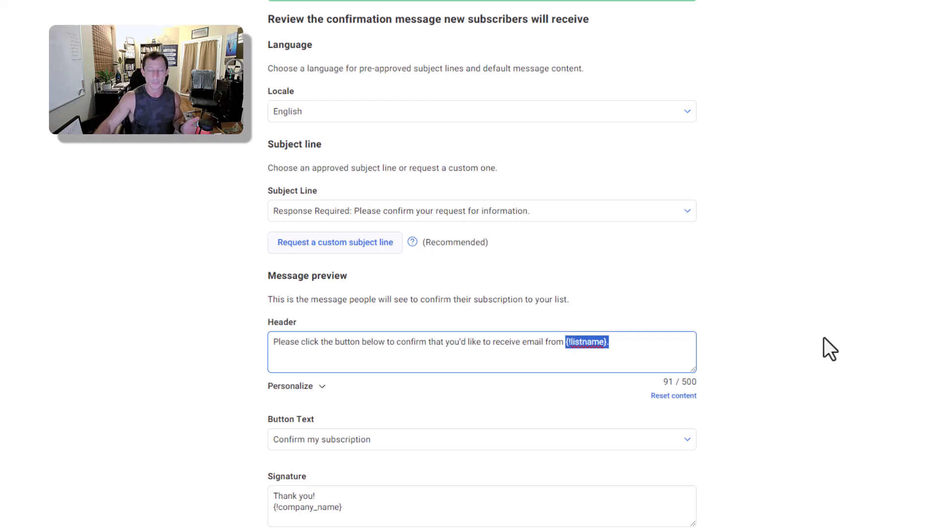
key(BackSpace)
text(me)
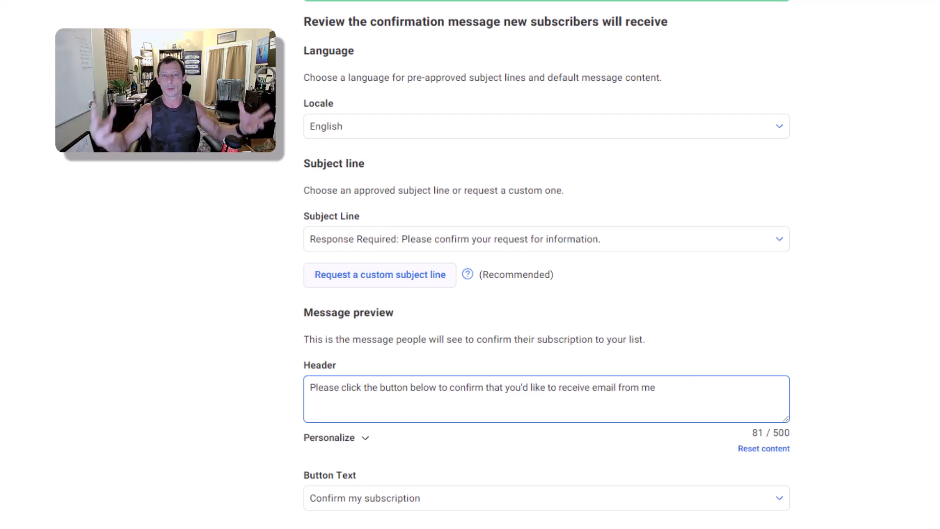
scroll(547, 264, down, 3)
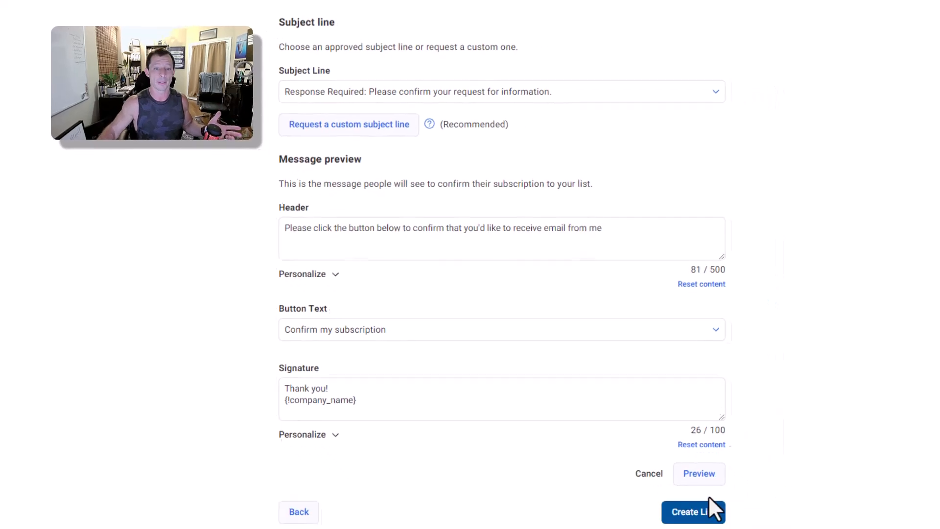
click(655, 489)
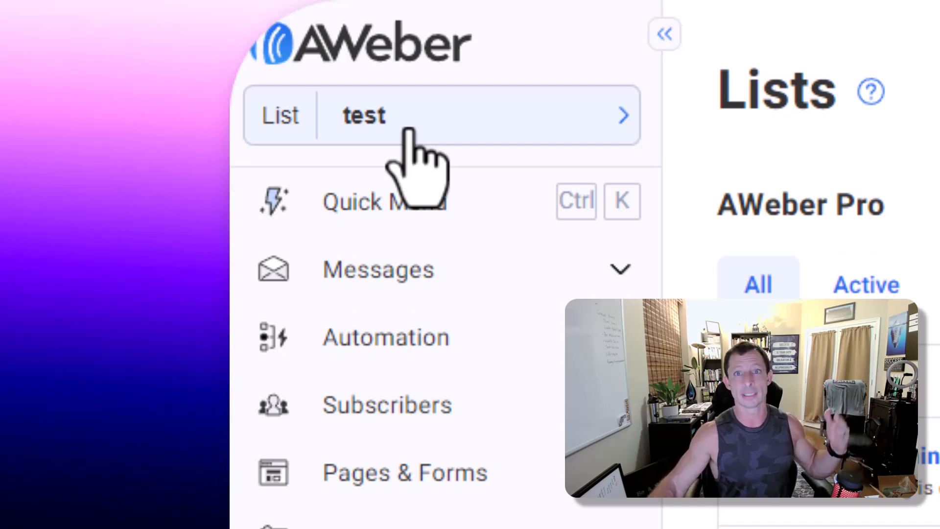
Switch from the test list to the existing marketing list and examine its name and description in List Settings
click(409, 131)
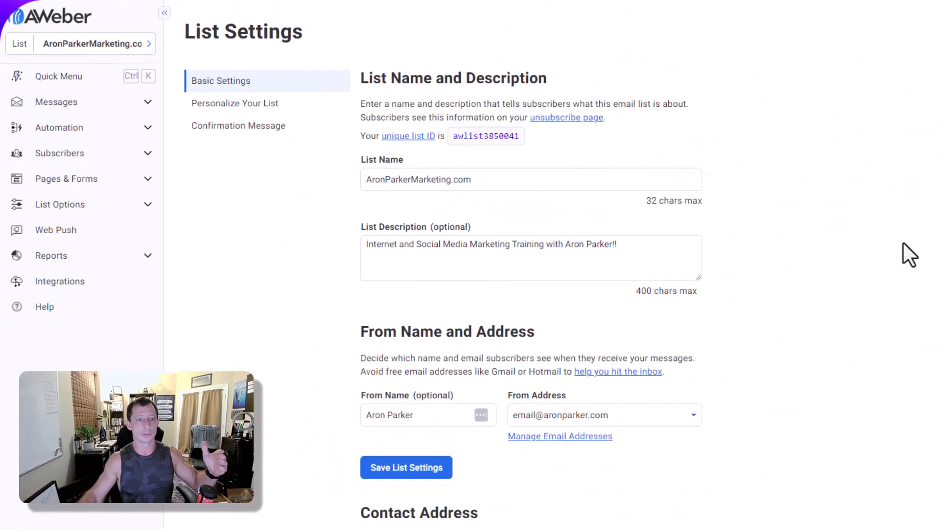
click(375, 175)
drag(506, 179, 365, 182)
click(846, 237)
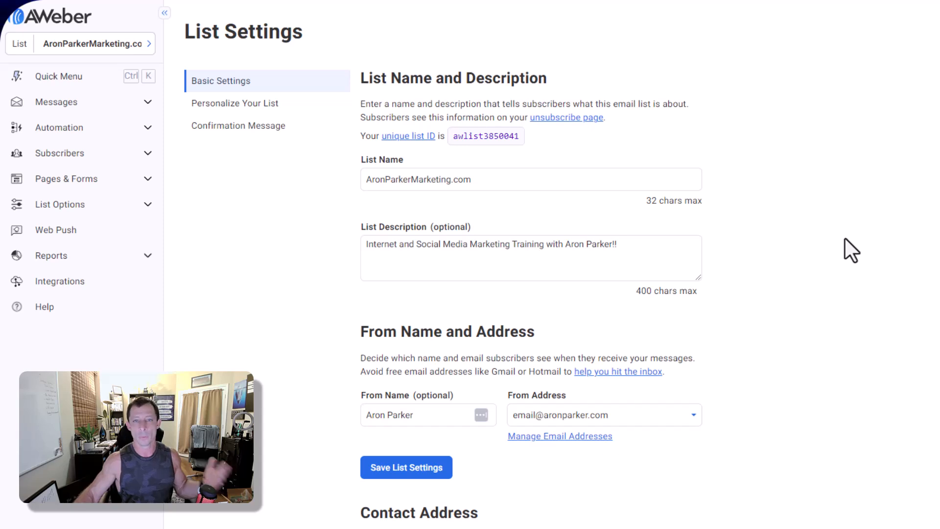
click(390, 245)
drag(377, 243, 674, 247)
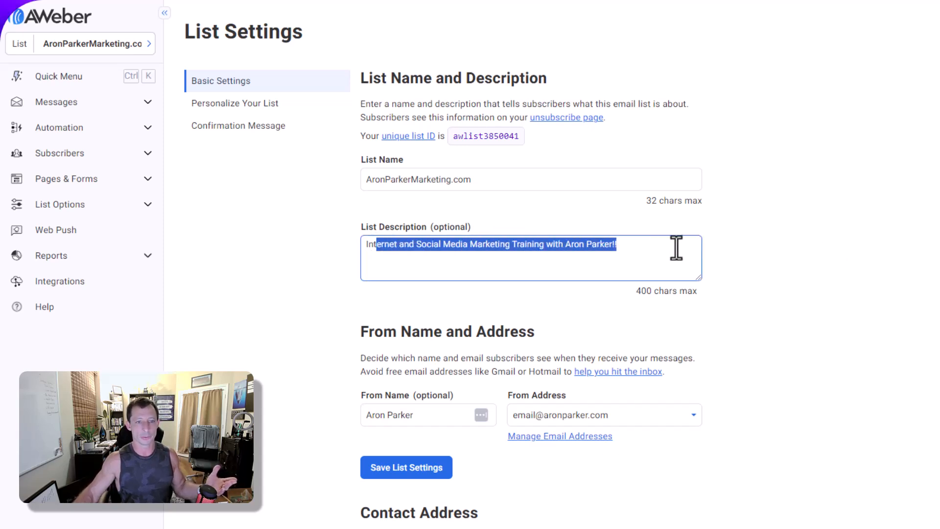
click(823, 262)
Check the list's sender details and open its email address management to read the gmail.com domain and authentication notices
scroll(892, 291, down, 2)
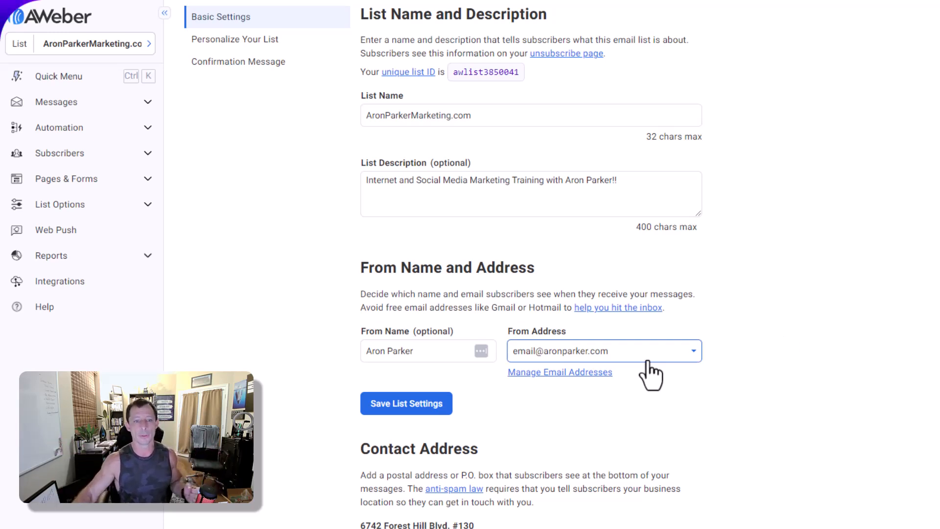
drag(492, 376, 675, 378)
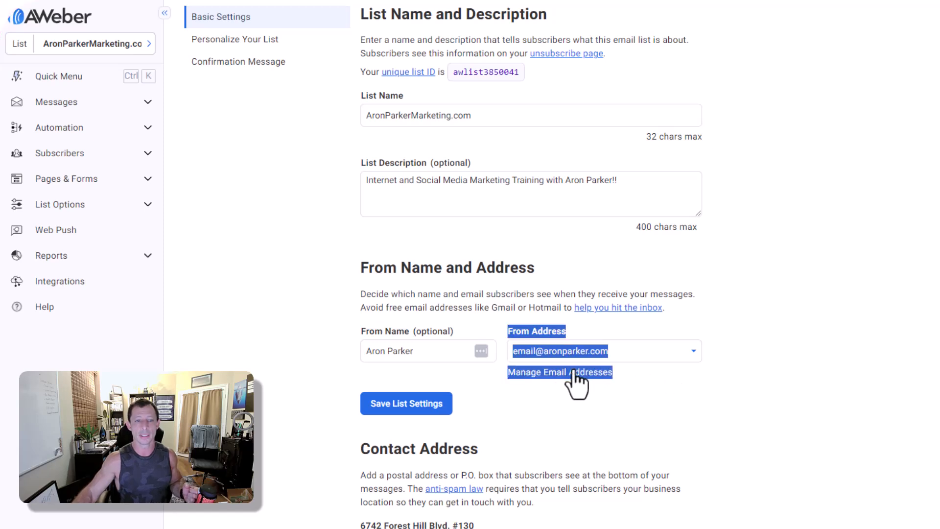
click(664, 378)
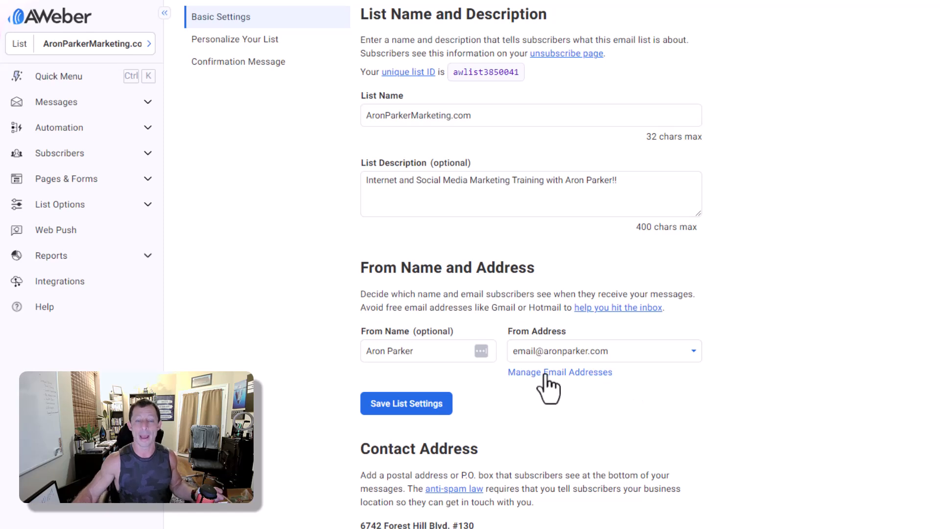
drag(636, 378, 500, 384)
click(689, 376)
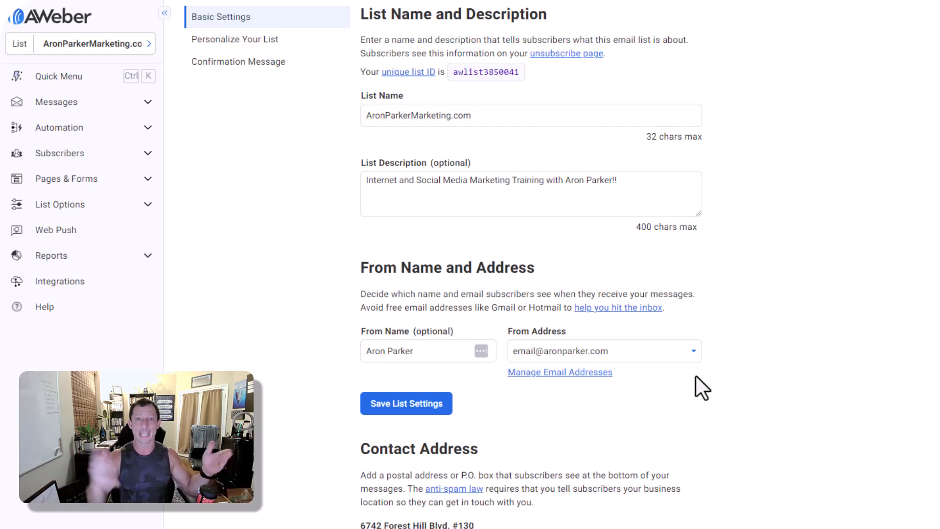
click(563, 373)
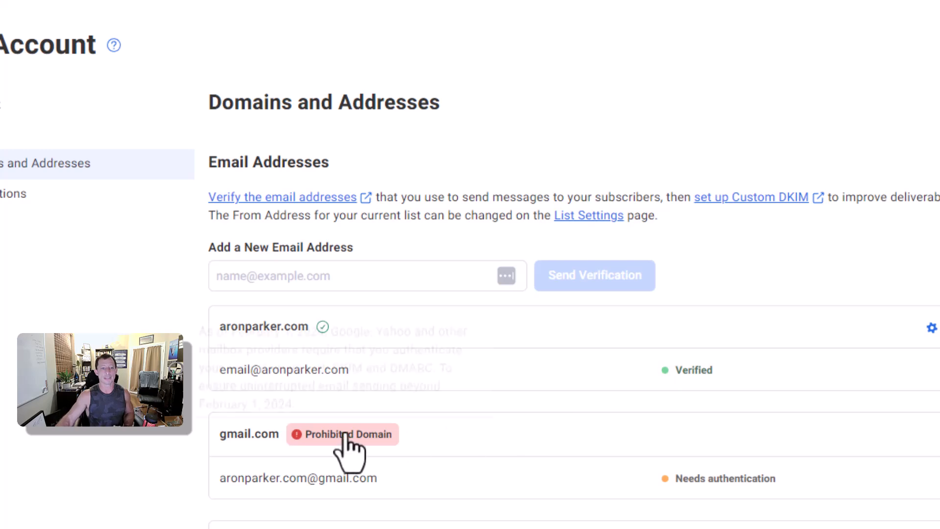
mouse_move(302, 435)
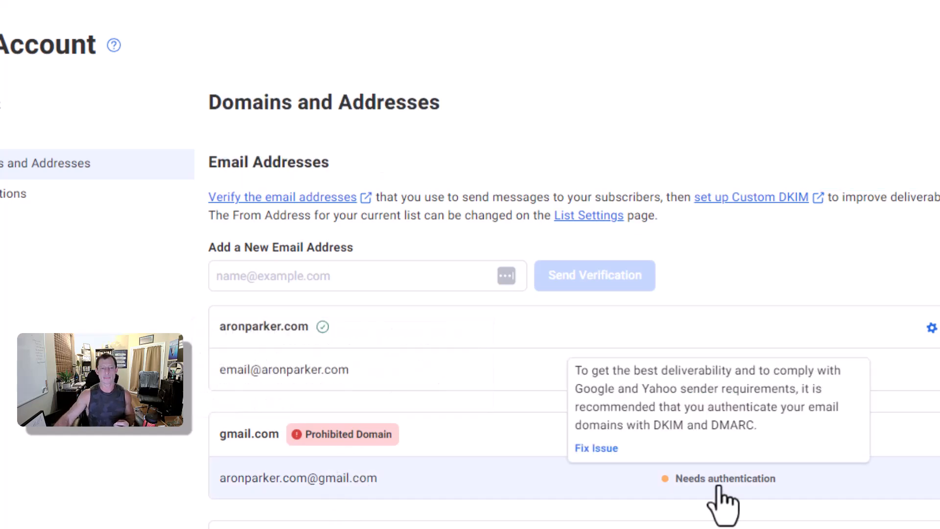
mouse_move(719, 480)
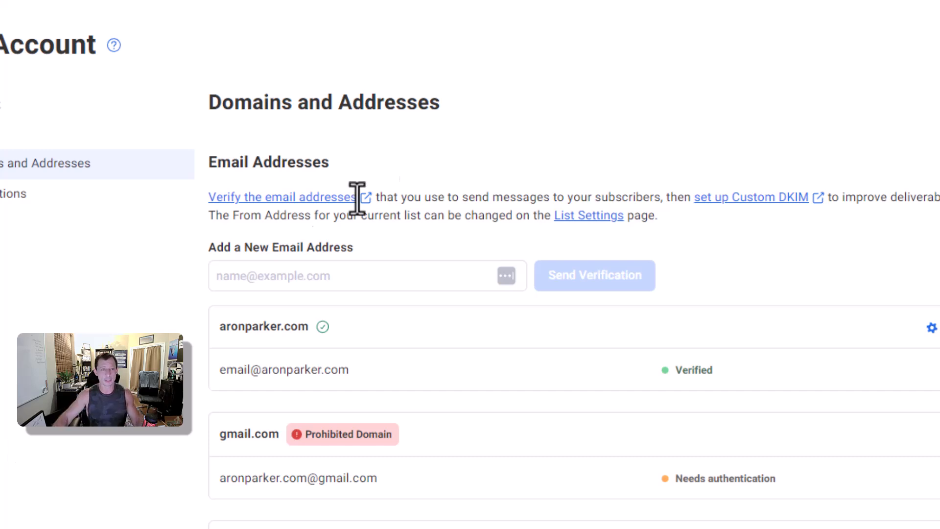
Examine the email verification instructions, the field for adding a new address and the custom DKIM setup option
drag(199, 203, 631, 196)
click(459, 183)
click(663, 196)
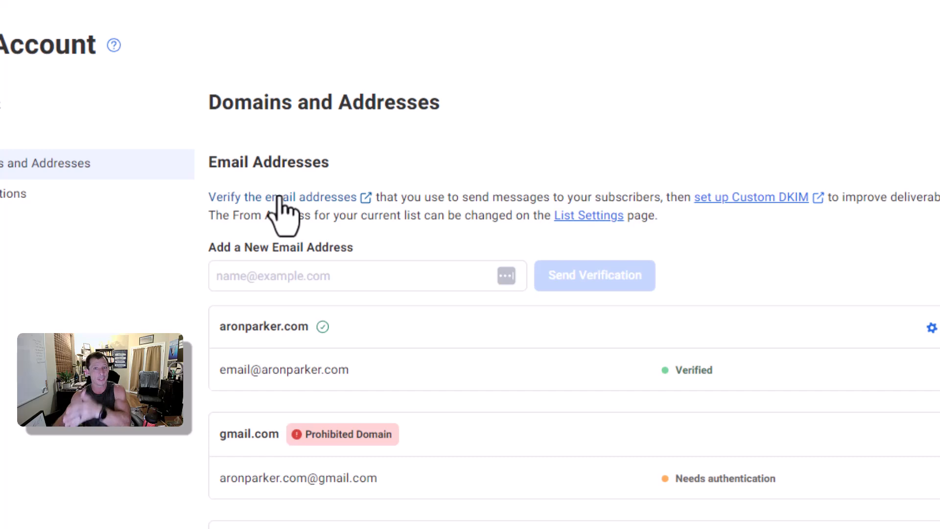
click(332, 279)
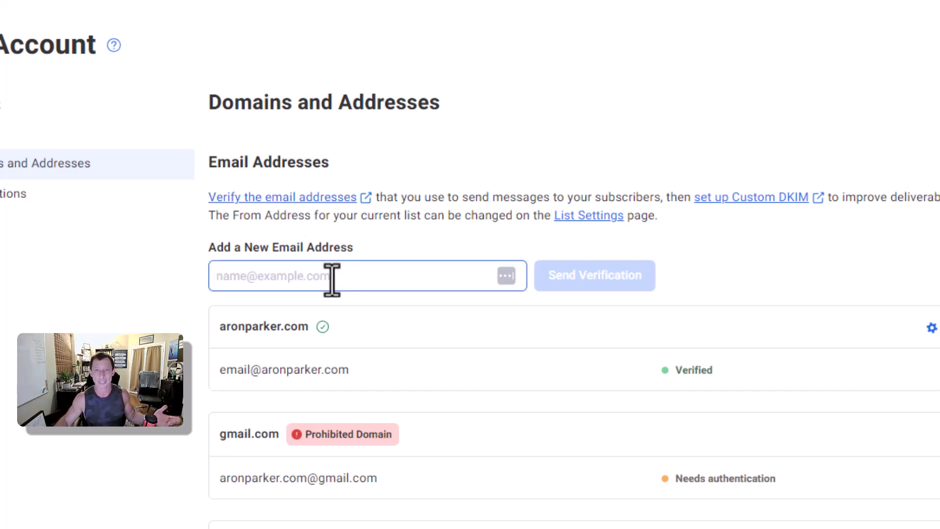
click(147, 312)
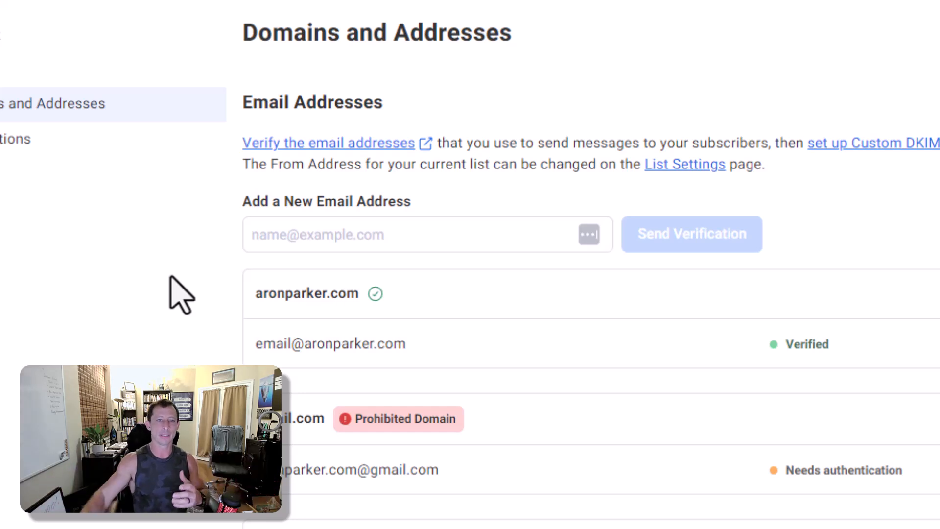
click(290, 227)
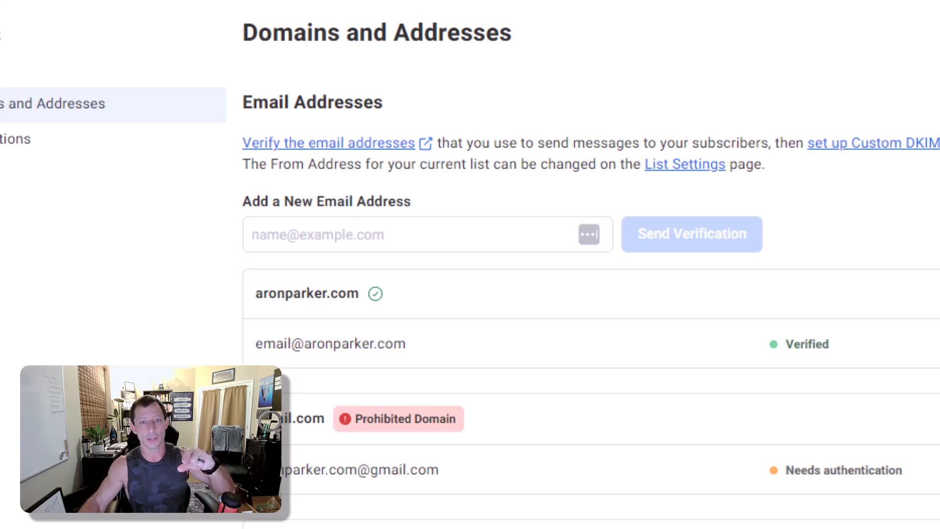
drag(788, 143, 902, 159)
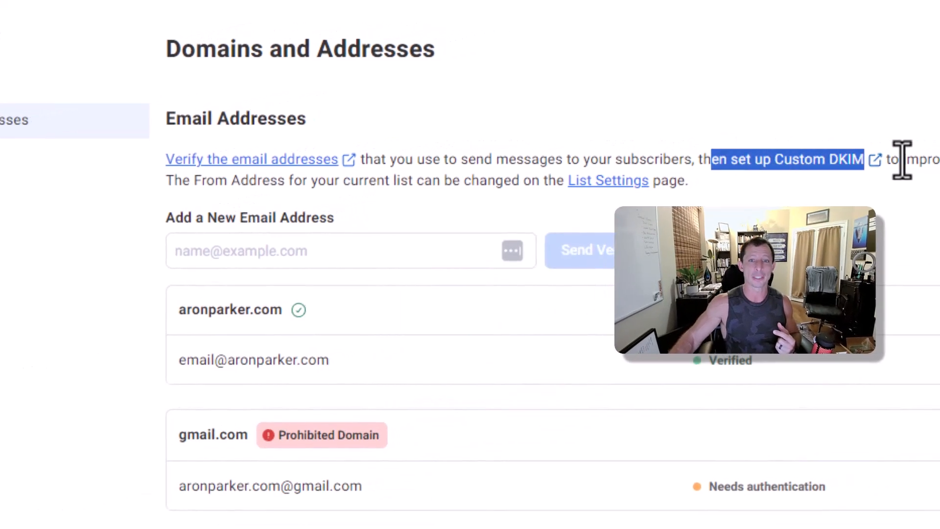
click(902, 159)
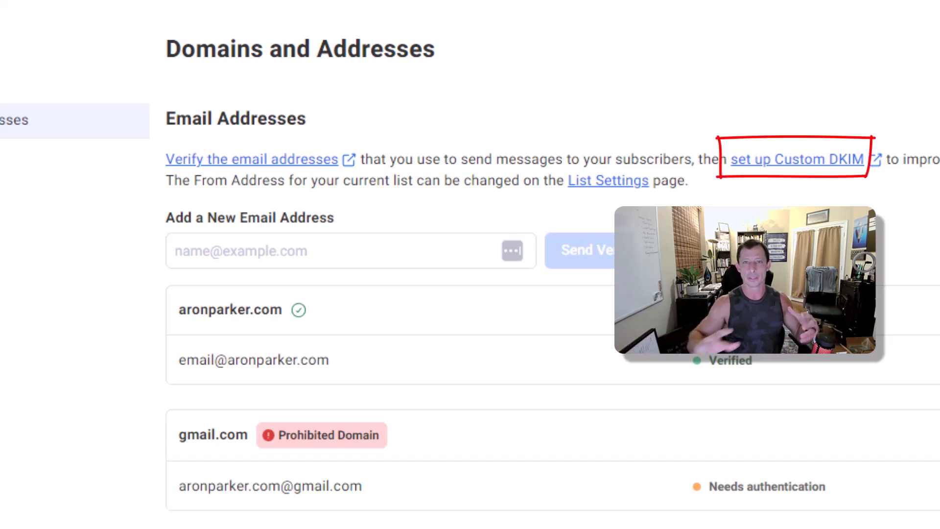
mouse_move(712, 159)
mouse_down()
mouse_move(830, 168)
mouse_move(928, 160)
mouse_up()
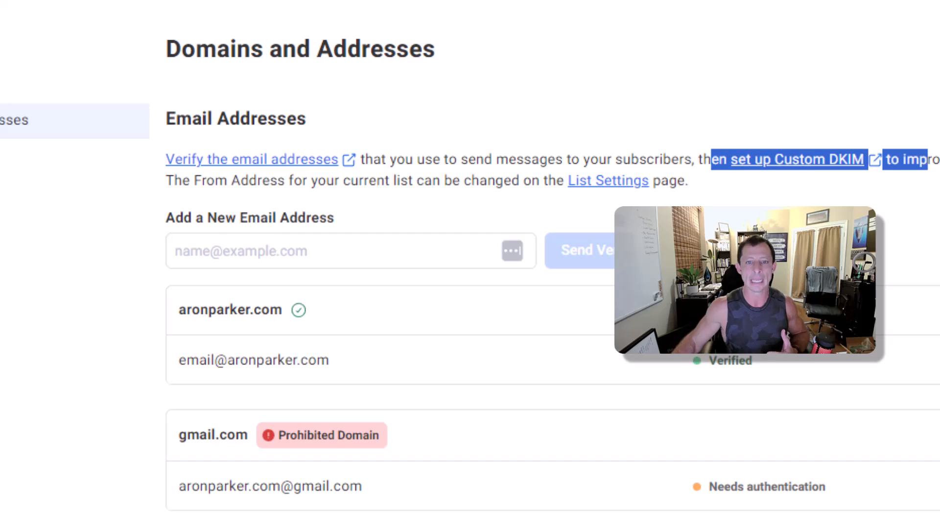
click(814, 221)
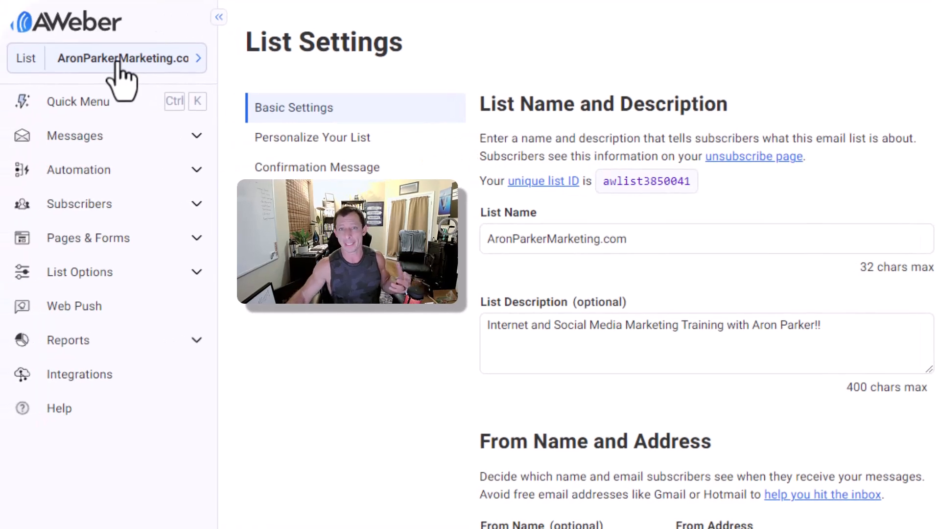
Return to the marketing list's settings and open the list personalization with company details
click(623, 308)
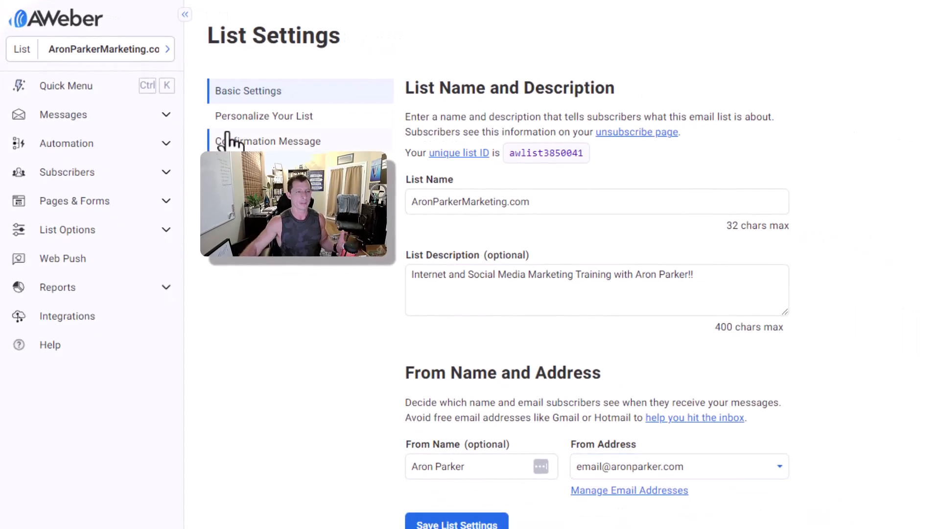
click(257, 117)
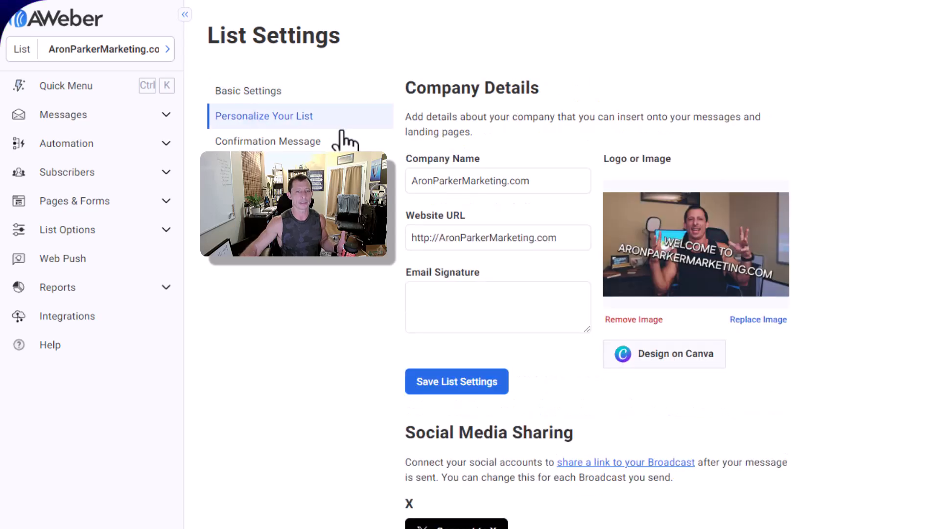
Examine the company name and website URL entered in the marketing list's company details
click(551, 185)
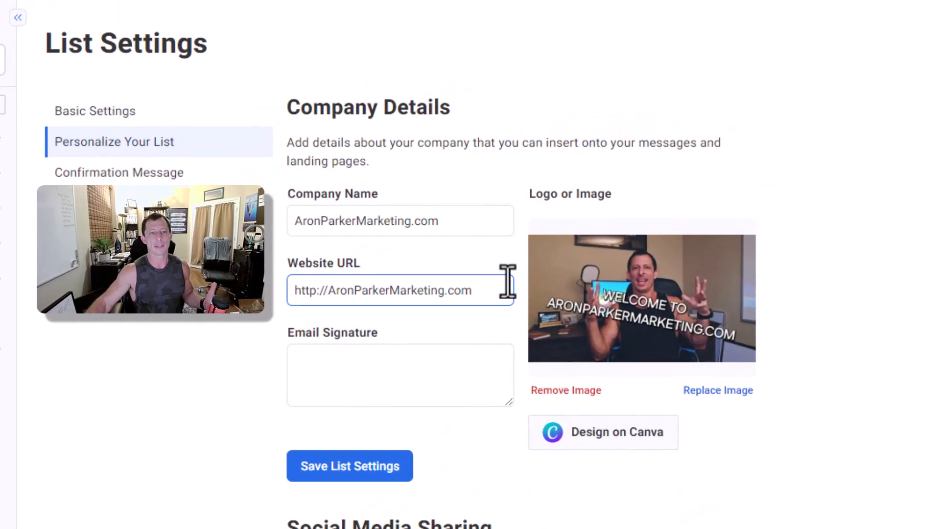
drag(466, 226, 257, 225)
drag(496, 291, 257, 291)
click(257, 290)
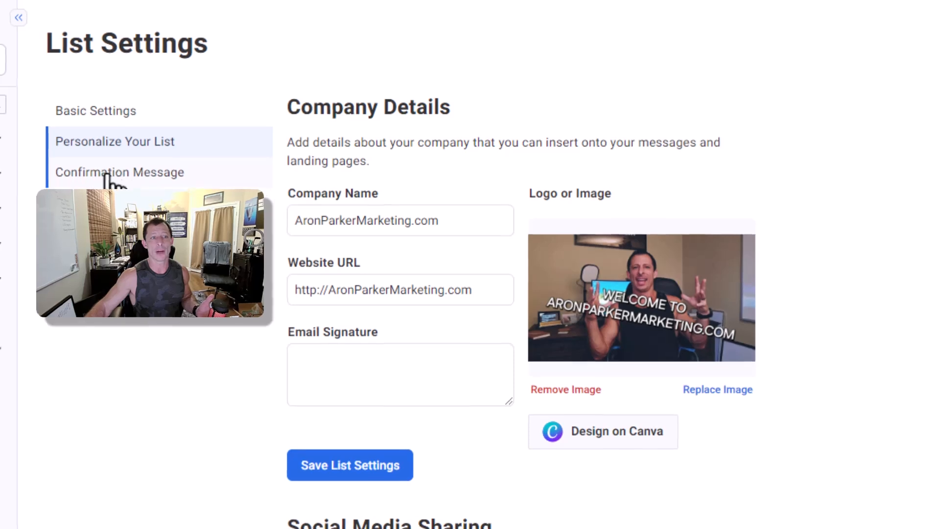
Open the list's confirmation message settings and turn on the confirmation for AWeber Sign Up Forms
click(125, 173)
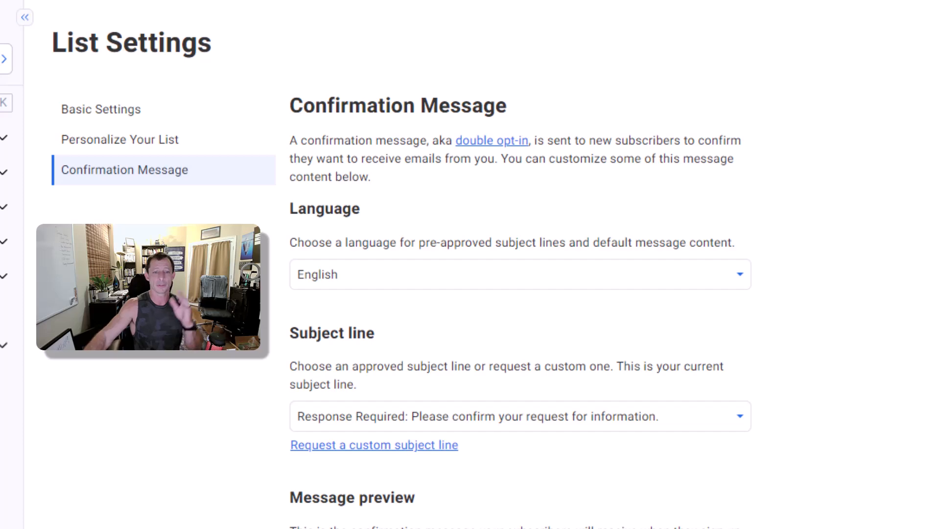
scroll(520, 265, down, 12)
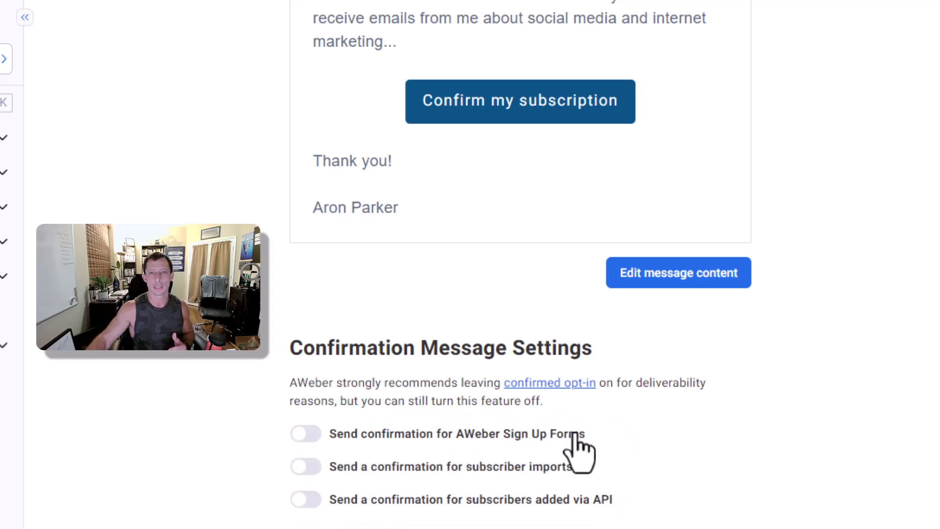
click(307, 436)
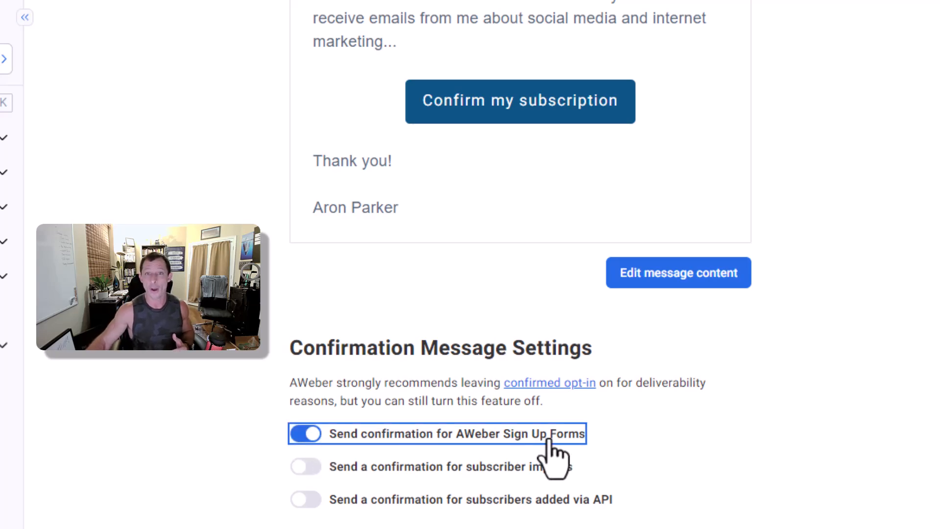
Review the confirmation message's subject line, message preview and the opt-in settings for sign-up forms, imports and API subscribers
scroll(749, 448, up, 5)
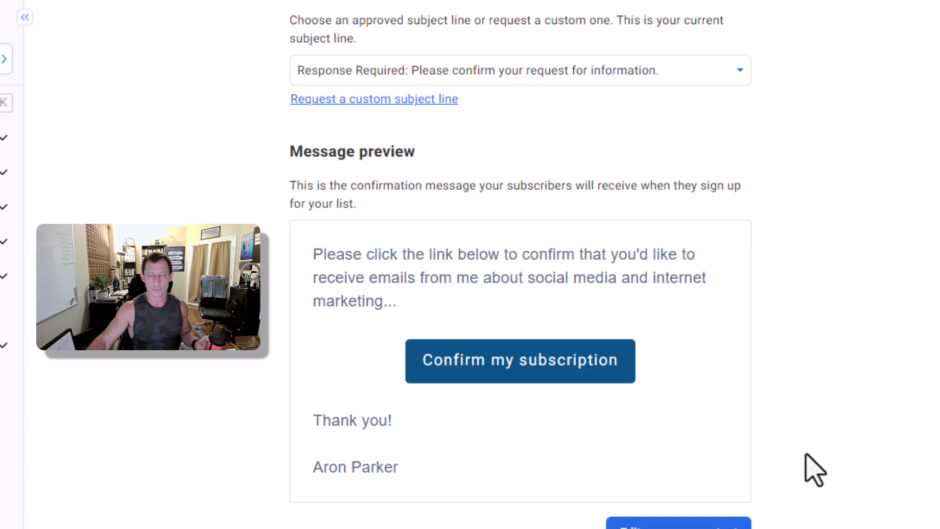
scroll(793, 460, down, 2)
scroll(470, 416, up, 4)
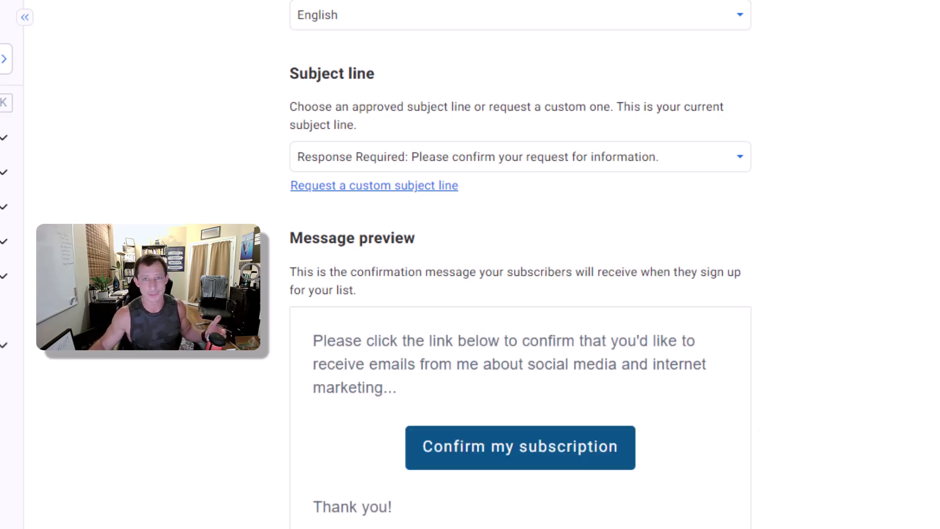
scroll(520, 265, down, 2)
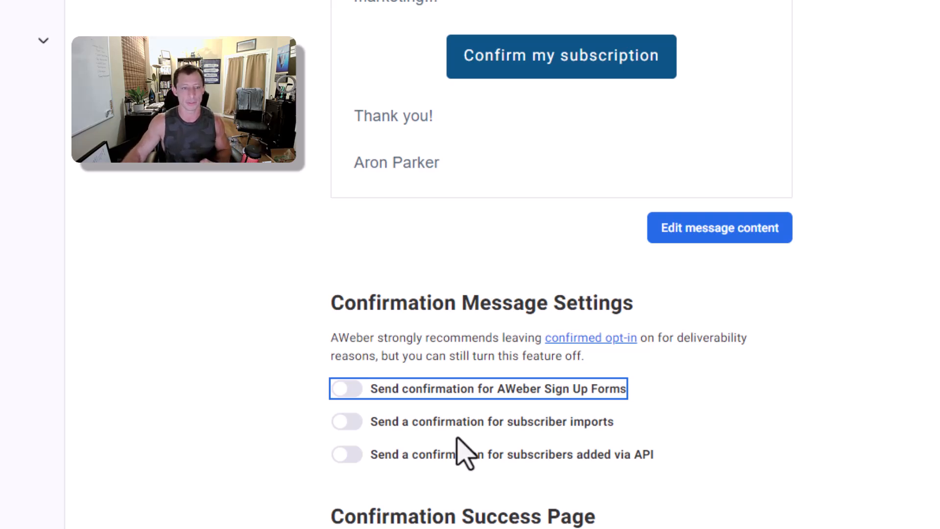
click(896, 367)
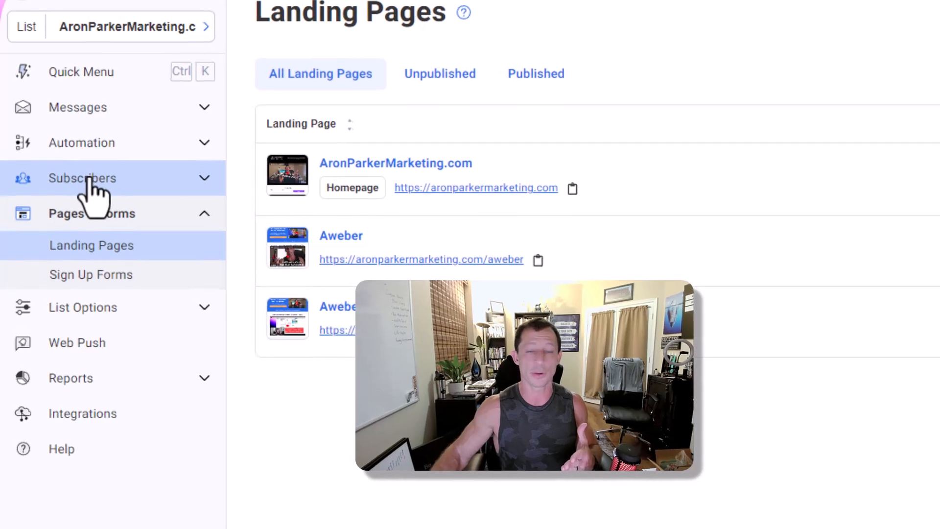
Open the form for adding a single subscriber and examine its fields and the note about adding more than 10 people
click(89, 179)
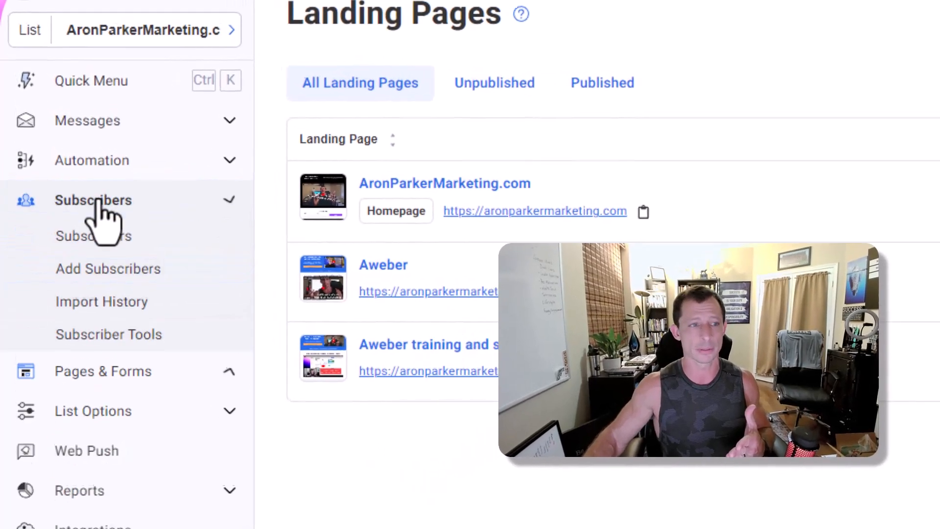
click(79, 274)
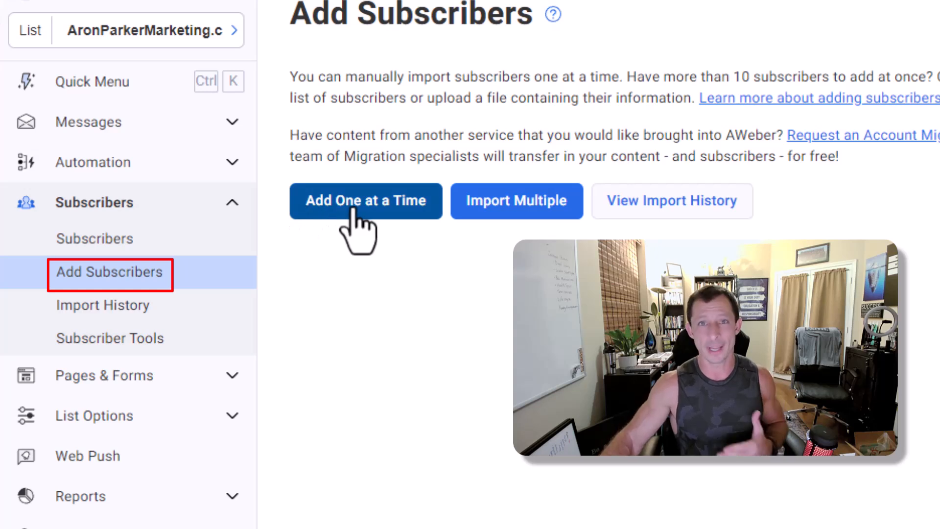
click(379, 202)
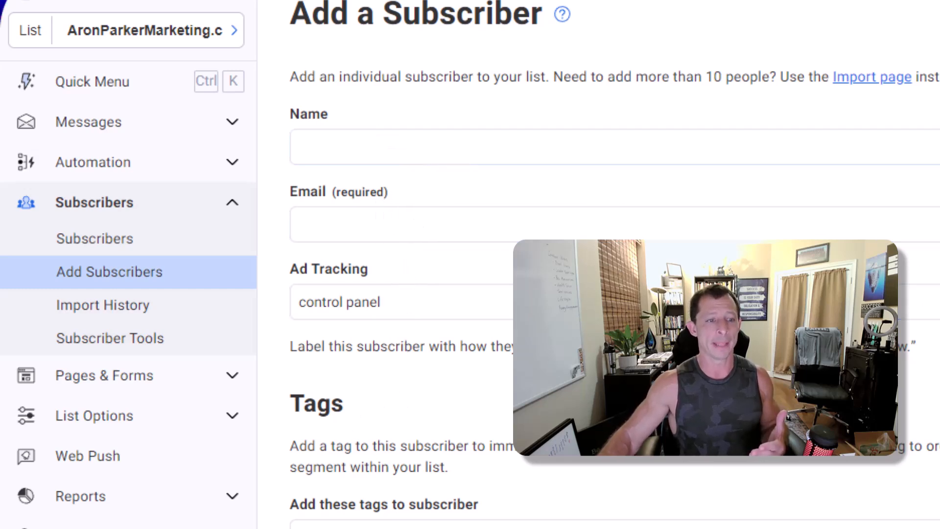
scroll(598, 265, down, 3)
scroll(598, 264, up, 3)
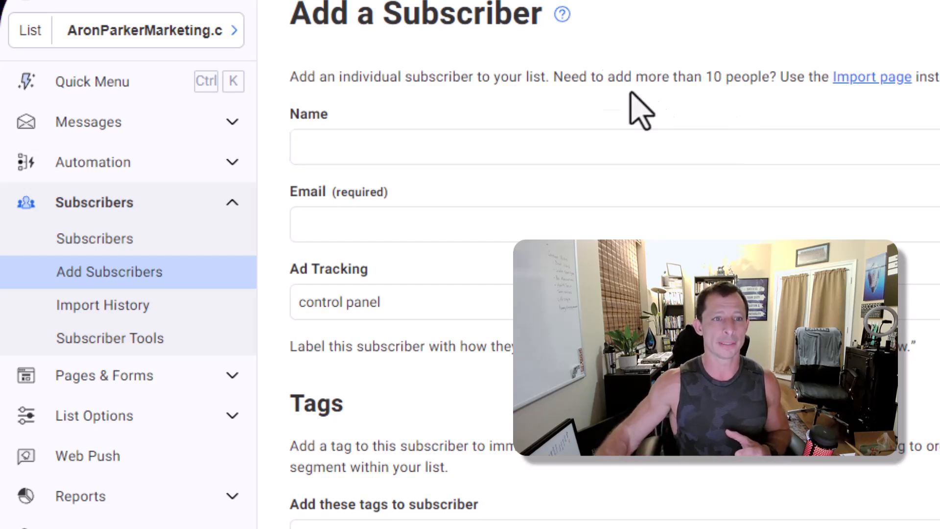
drag(550, 76, 770, 77)
click(695, 72)
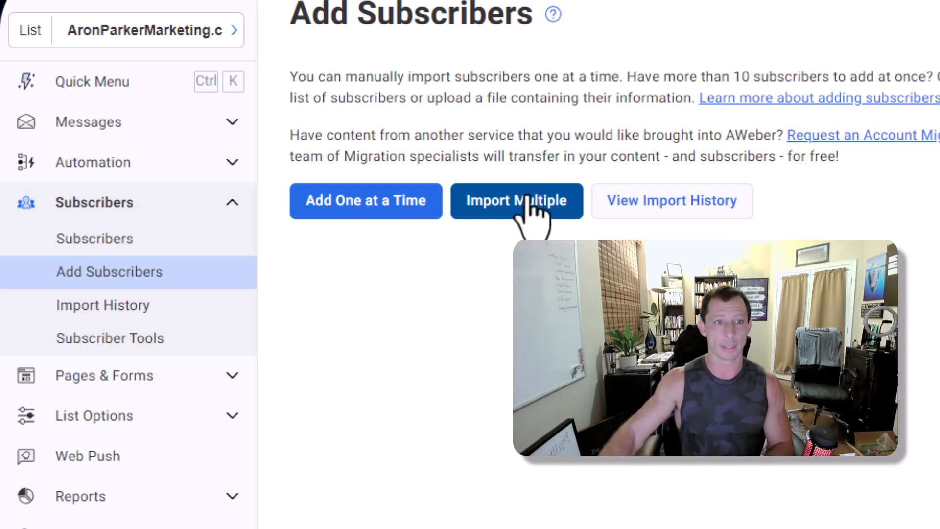
Open the import for multiple subscribers and examine its file upload and paste options
click(505, 208)
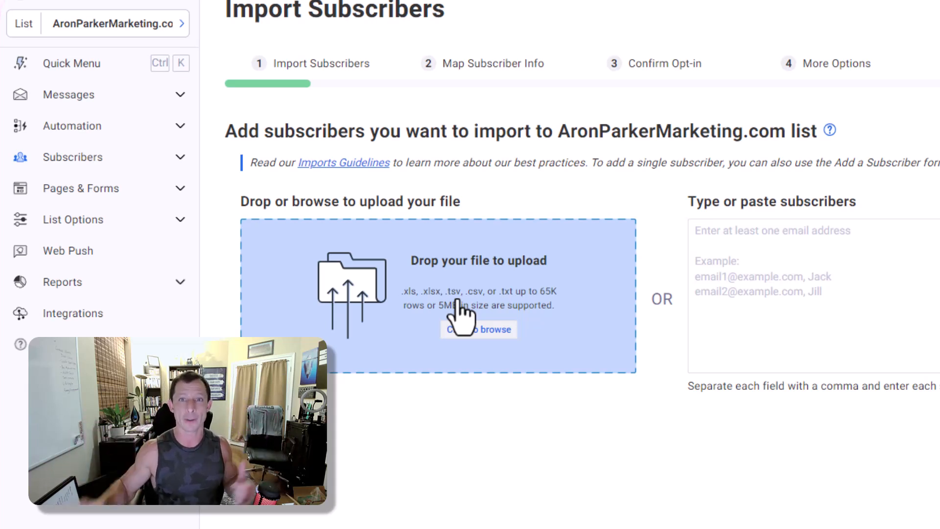
click(701, 313)
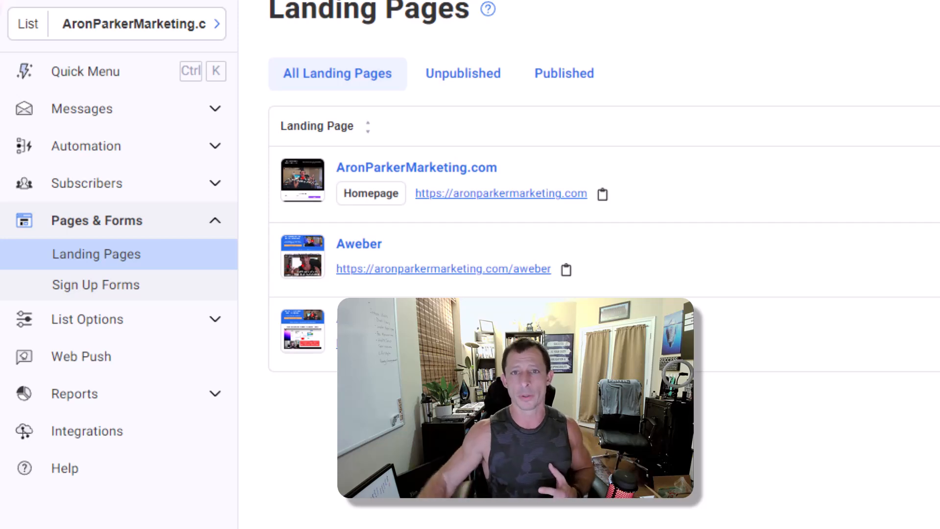
View the live homepage landing page and the Power Team landing page, examining their name and email sign-up forms
click(487, 194)
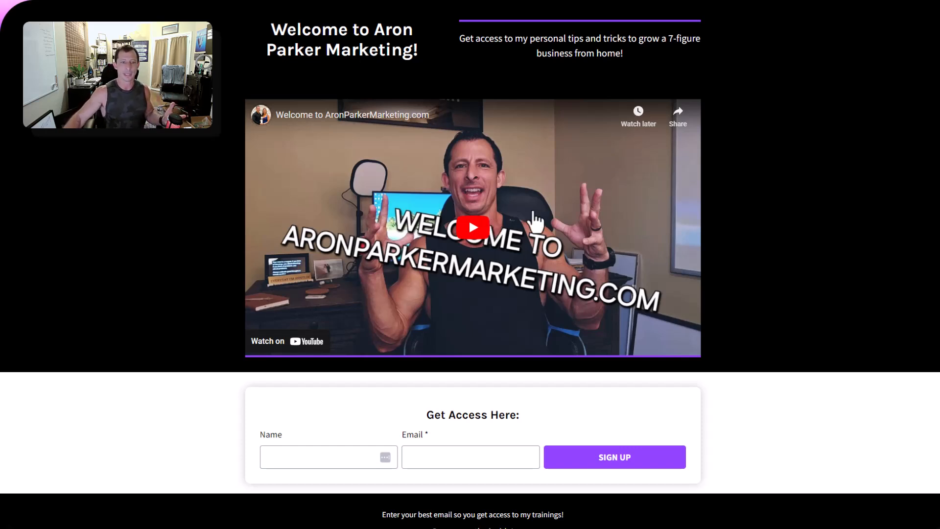
scroll(458, 212, down, 1)
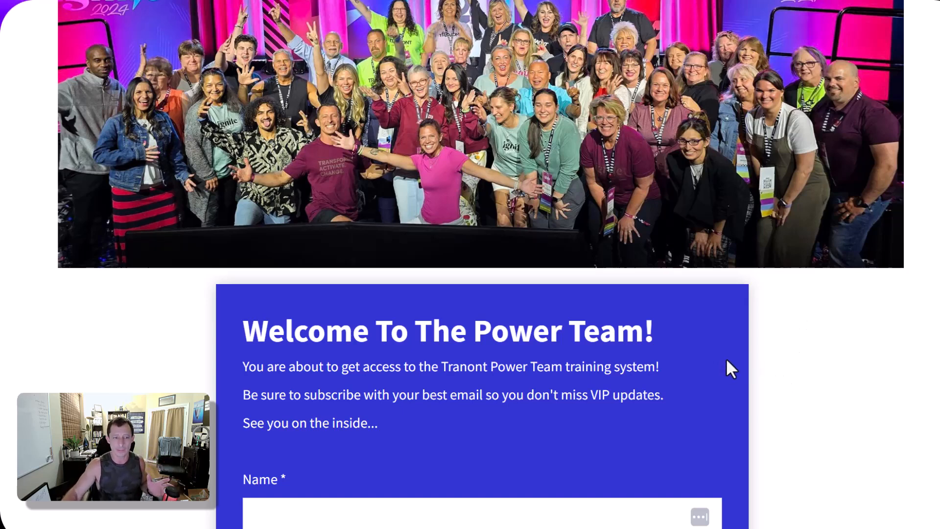
scroll(727, 358, down, 1)
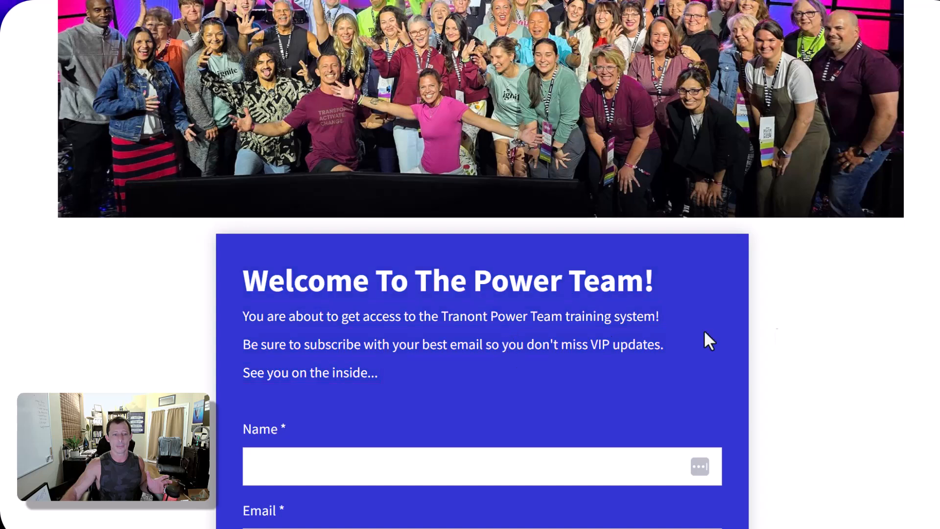
scroll(839, 316, down, 2)
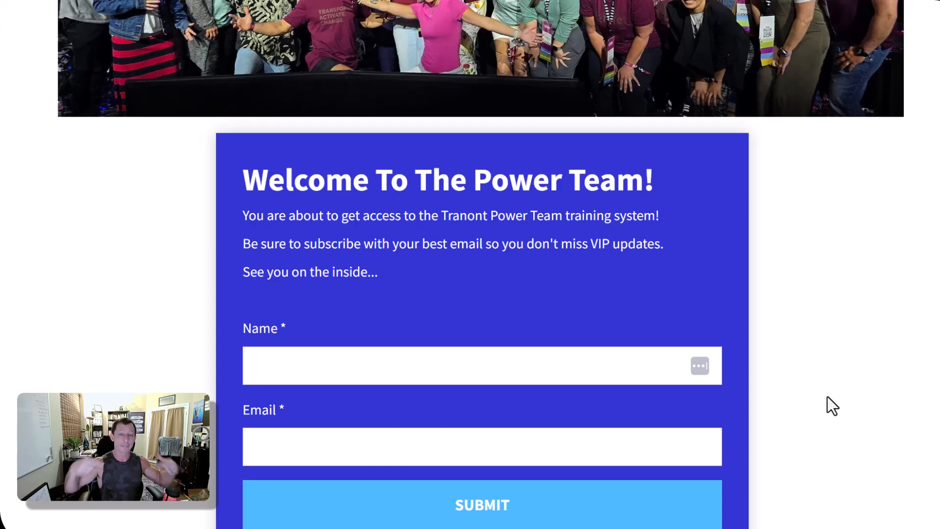
scroll(827, 396, up, 1)
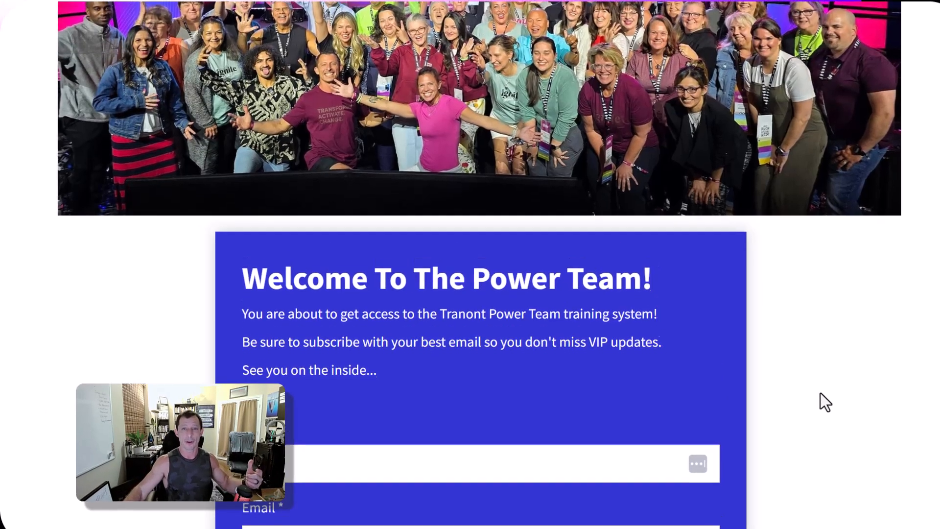